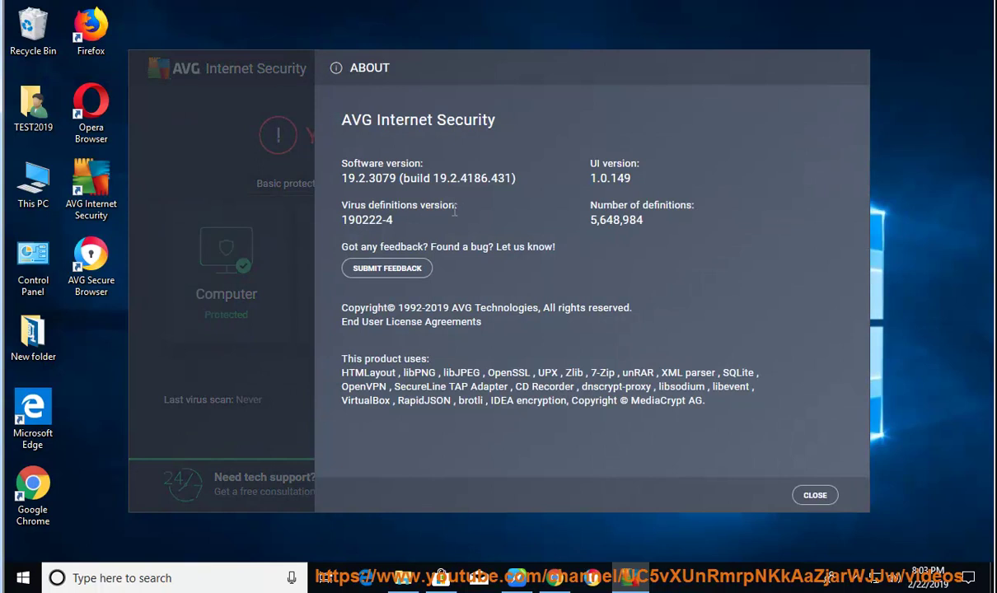
Read the uninstall guide, minimize it, and close the About page of AVG Internet Security.
click(516, 578)
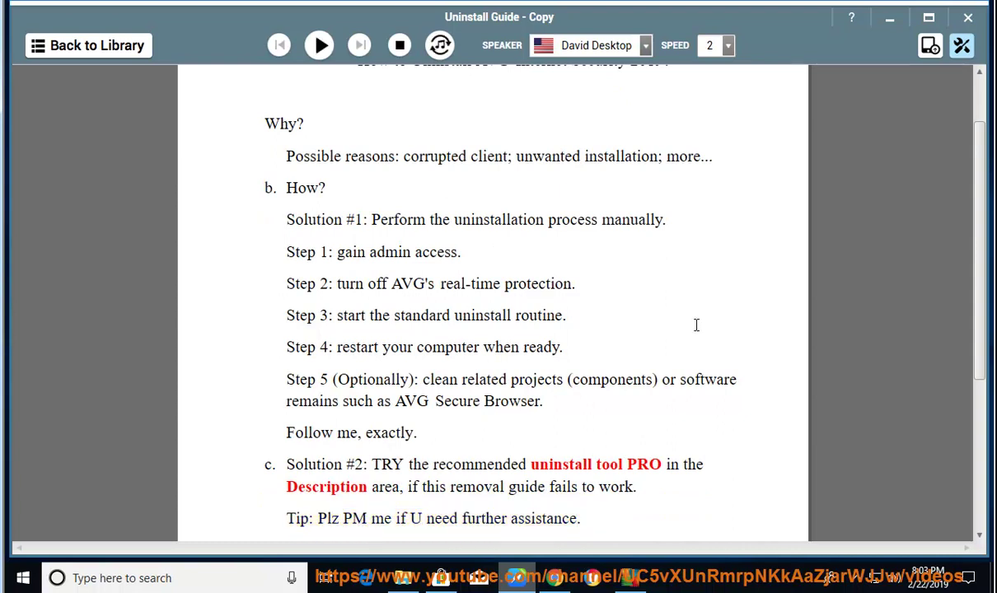
click(889, 18)
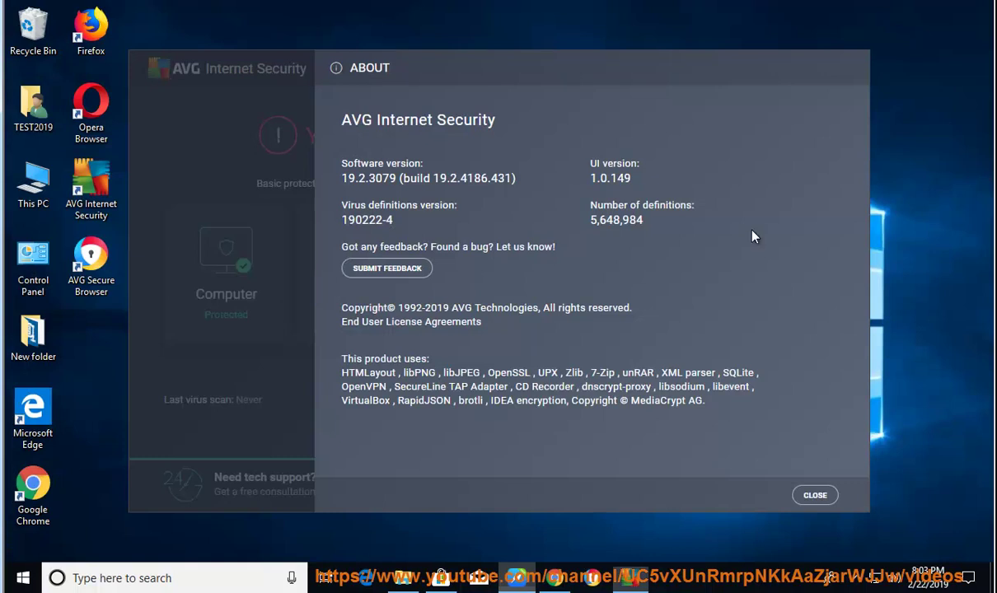
click(814, 496)
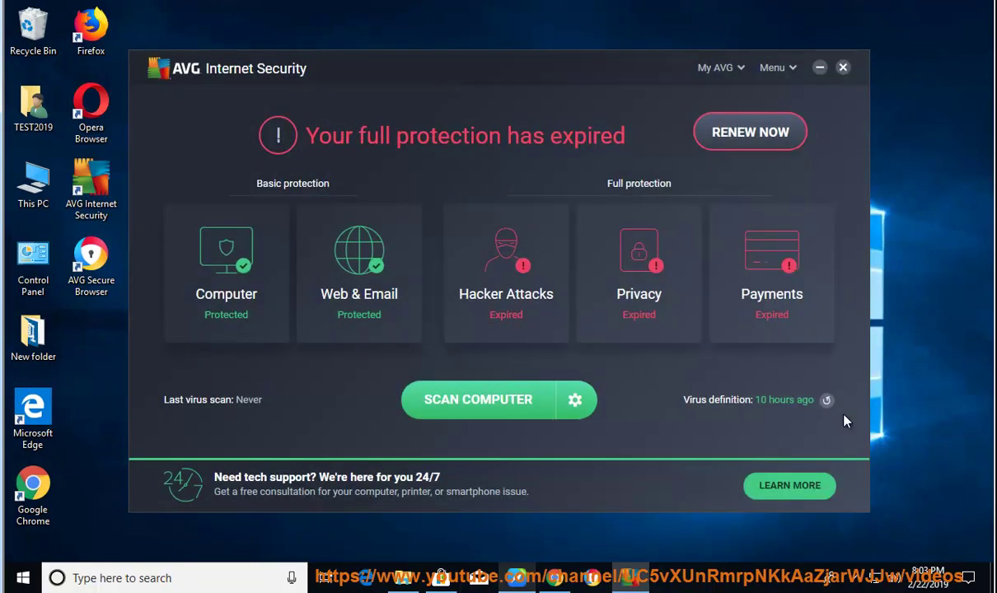
Turn off AVG's protection from the system tray and confirm stopping all shields.
click(873, 577)
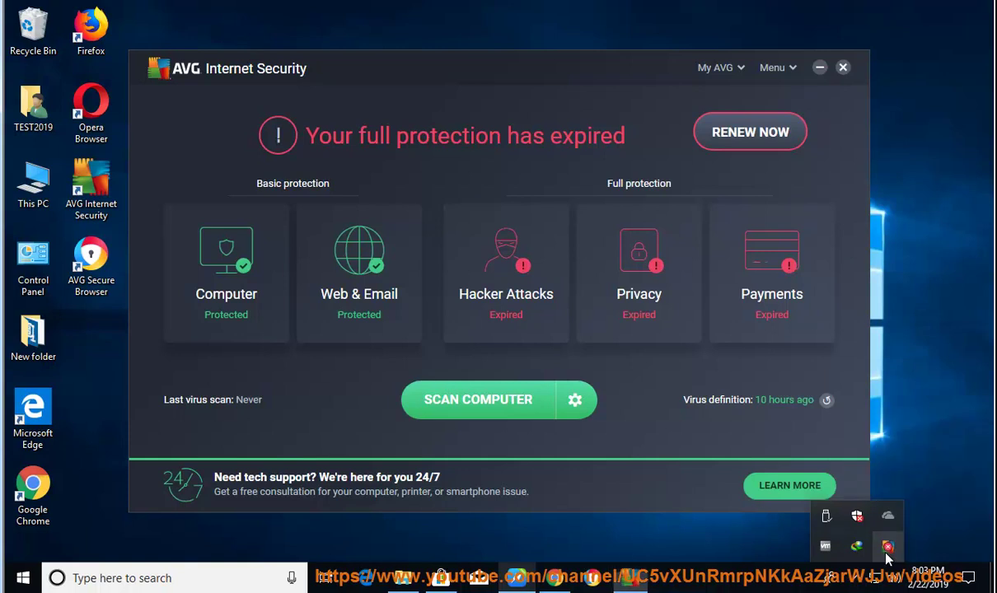
click(887, 551)
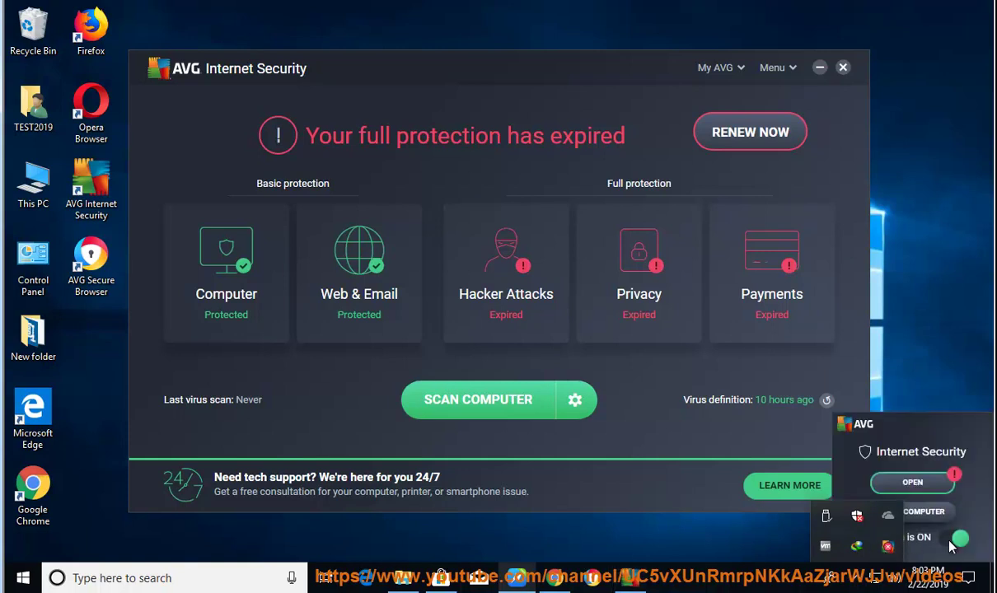
click(956, 542)
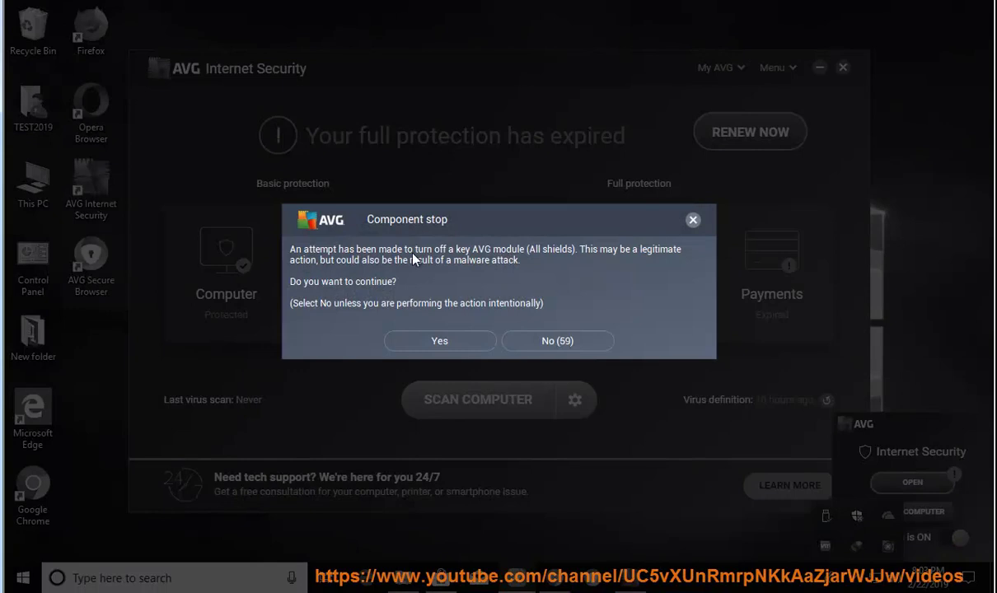
click(442, 341)
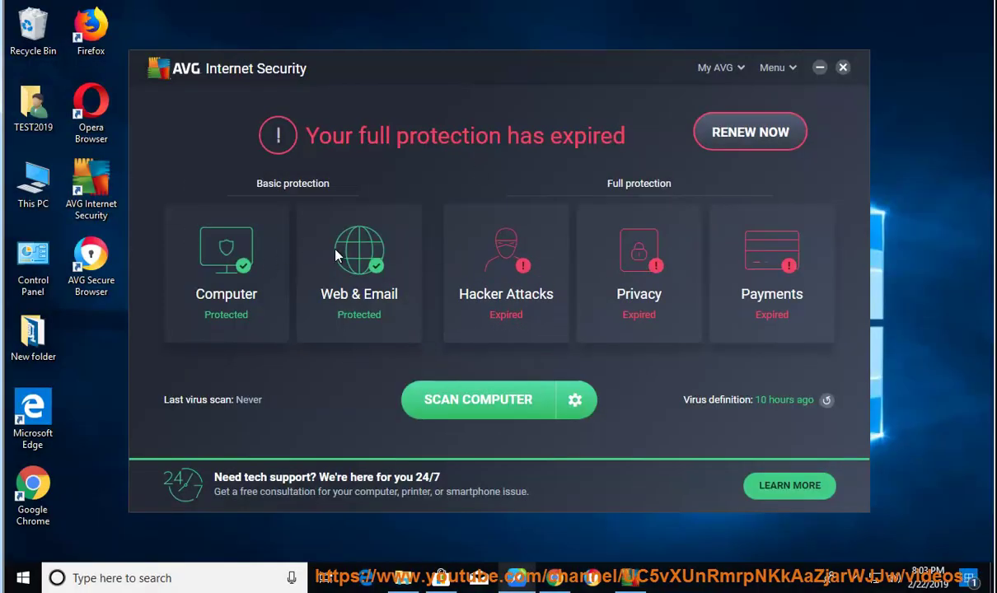
Check AVG's protection status from the system tray and close the AVG Internet Security window.
click(875, 578)
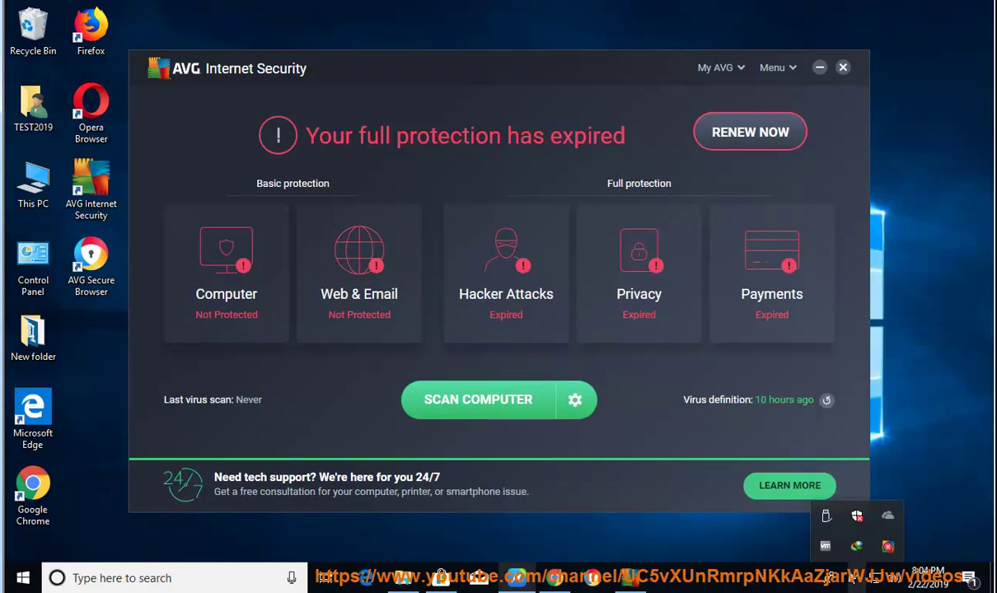
right_click(888, 550)
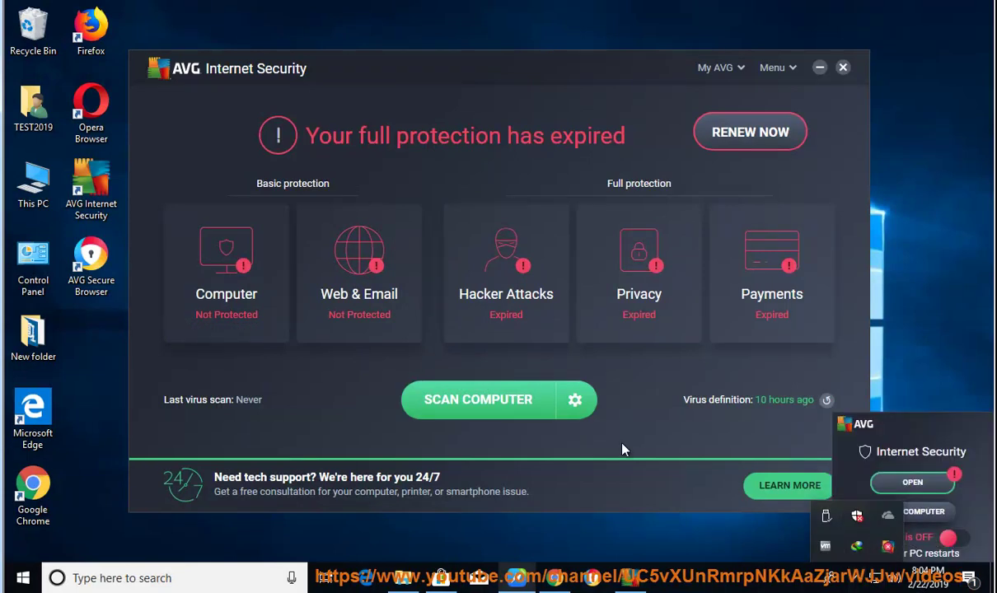
click(804, 220)
click(842, 68)
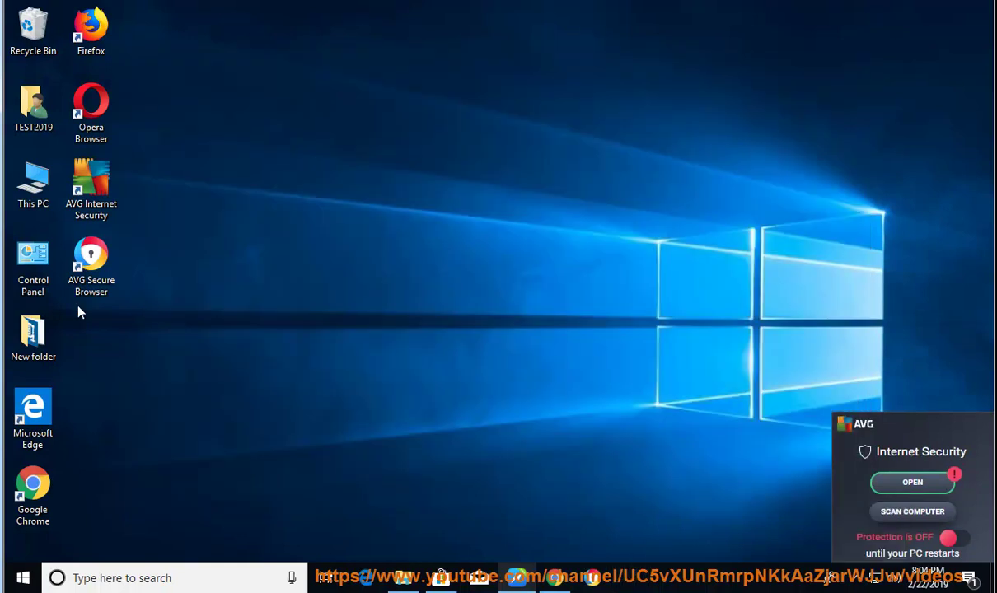
Start uninstalling AVG Internet Security from the Control Panel's installed programs, allowing the device changes and confirming the removal.
double_click(35, 274)
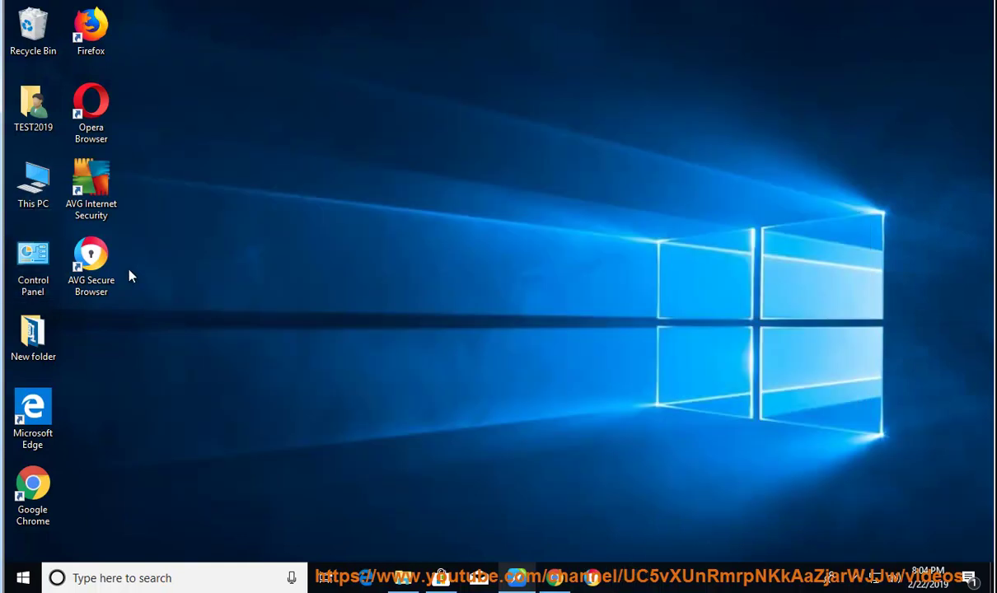
click(360, 378)
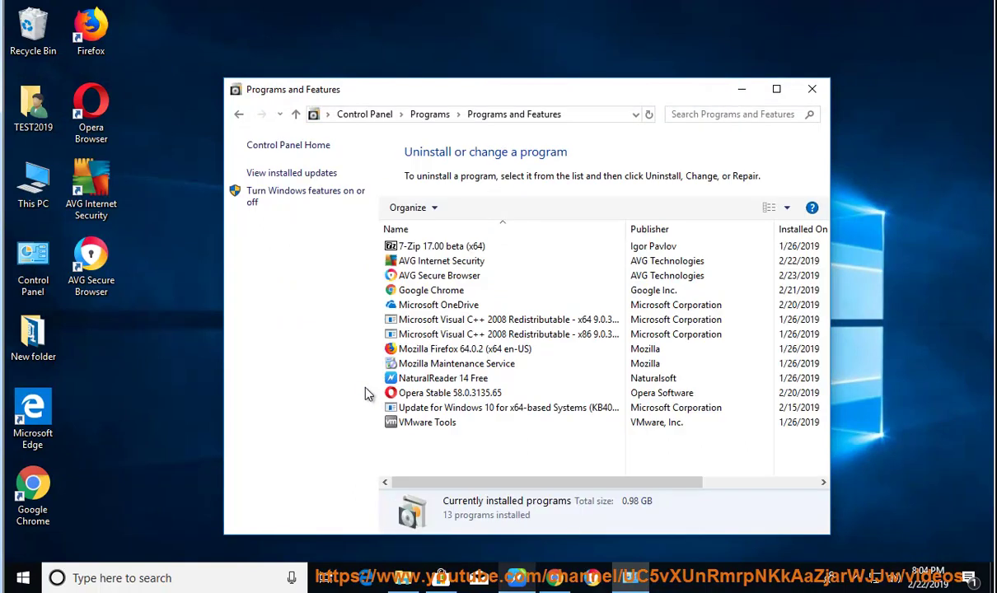
click(481, 264)
click(482, 275)
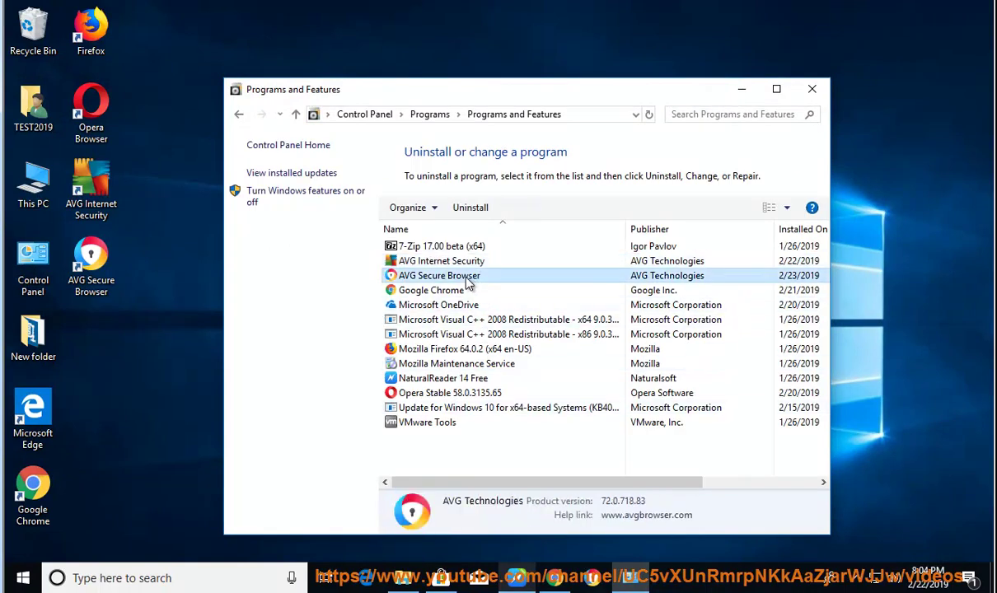
click(457, 261)
click(471, 209)
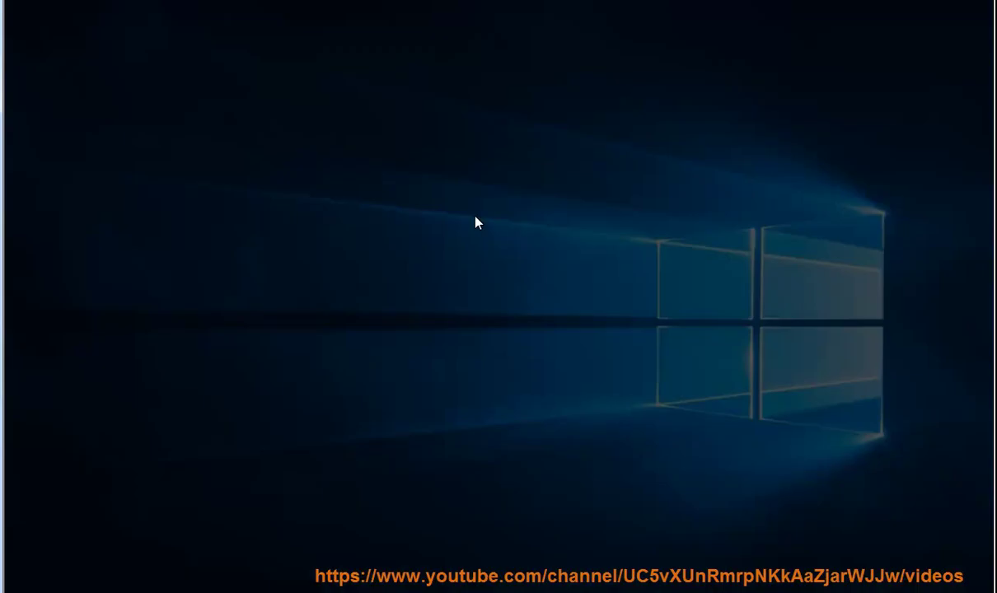
click(412, 356)
click(419, 434)
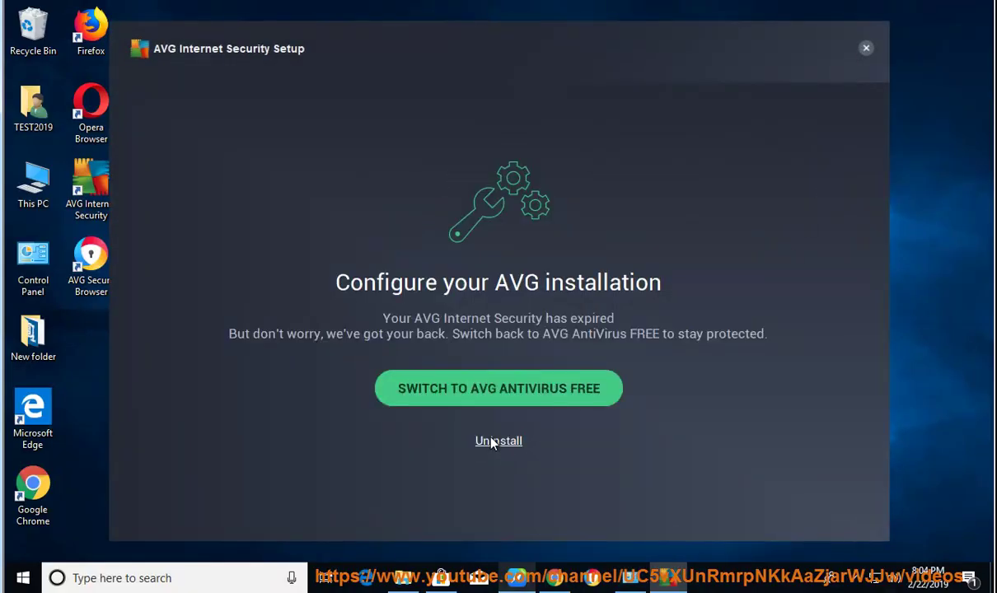
click(498, 443)
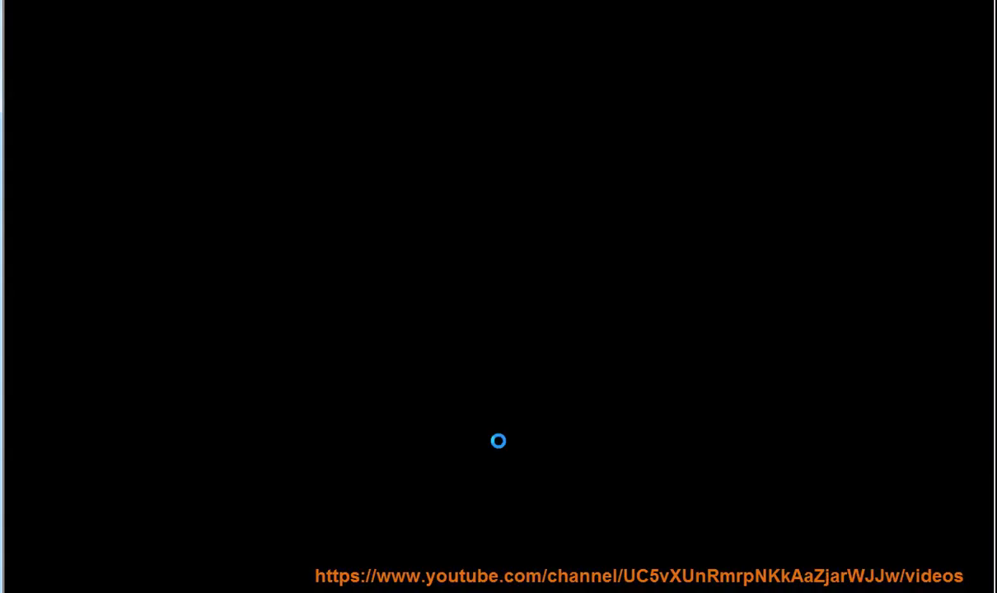
click(460, 371)
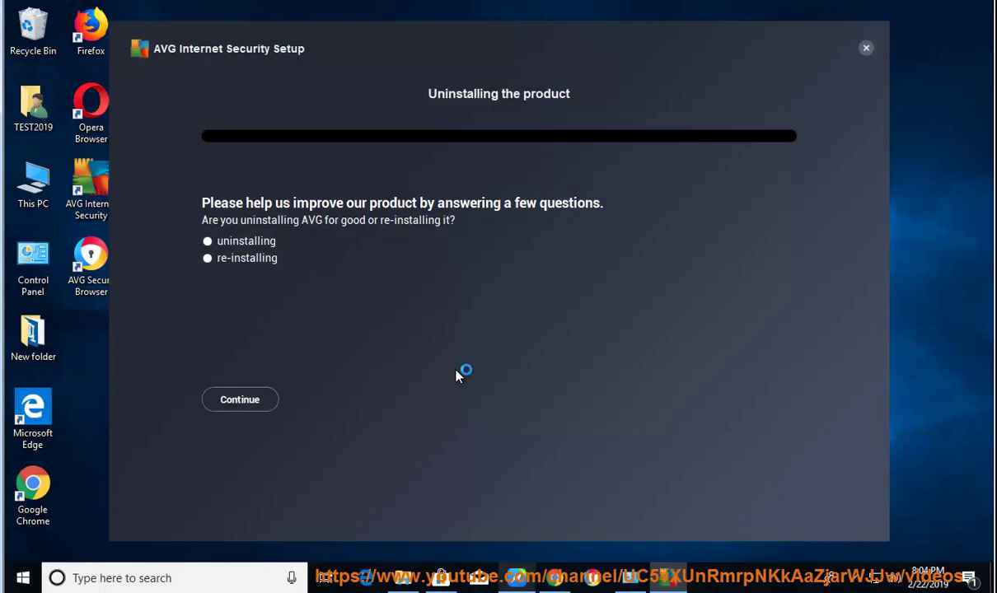
Answer the uninstall survey with "uninstalling", "License expired" and "7 months to 1 year", and submit it.
click(227, 254)
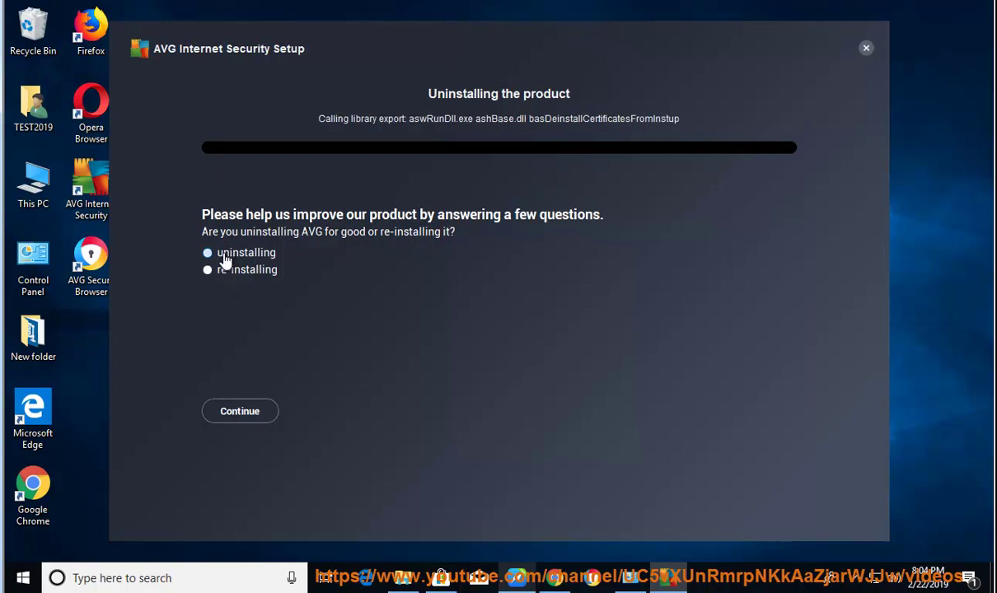
click(223, 406)
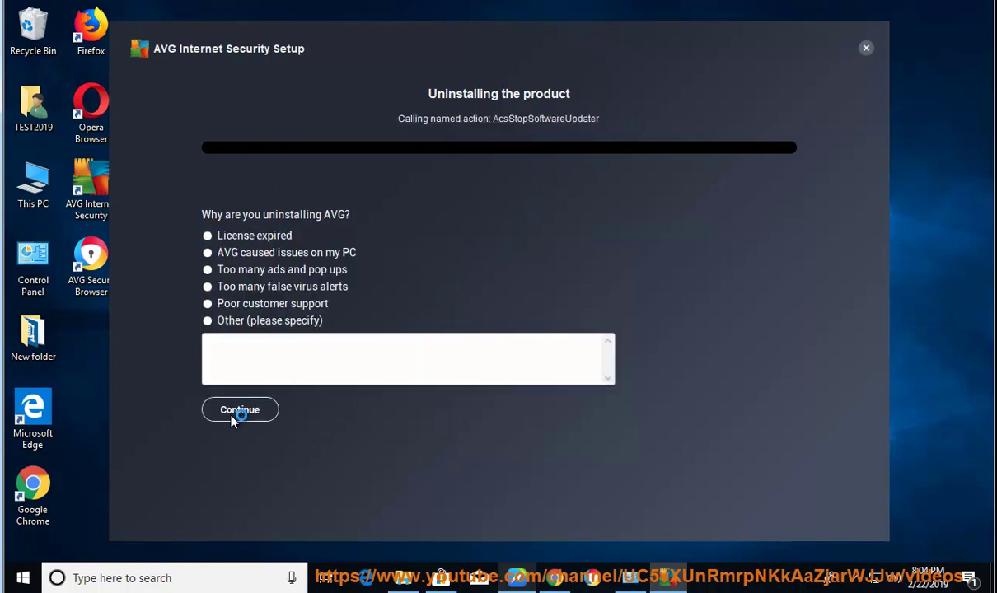
click(223, 238)
click(227, 325)
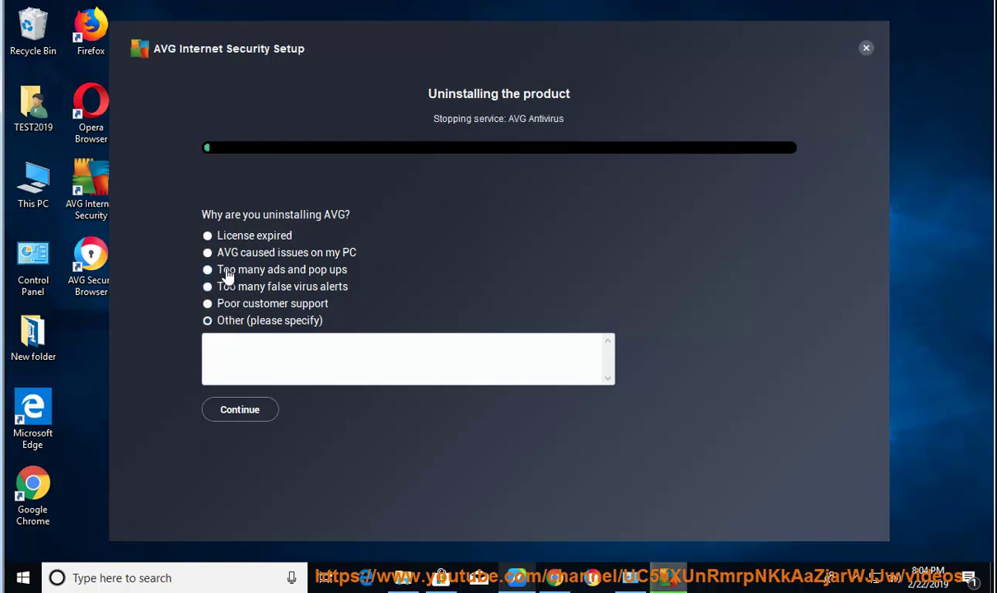
click(219, 236)
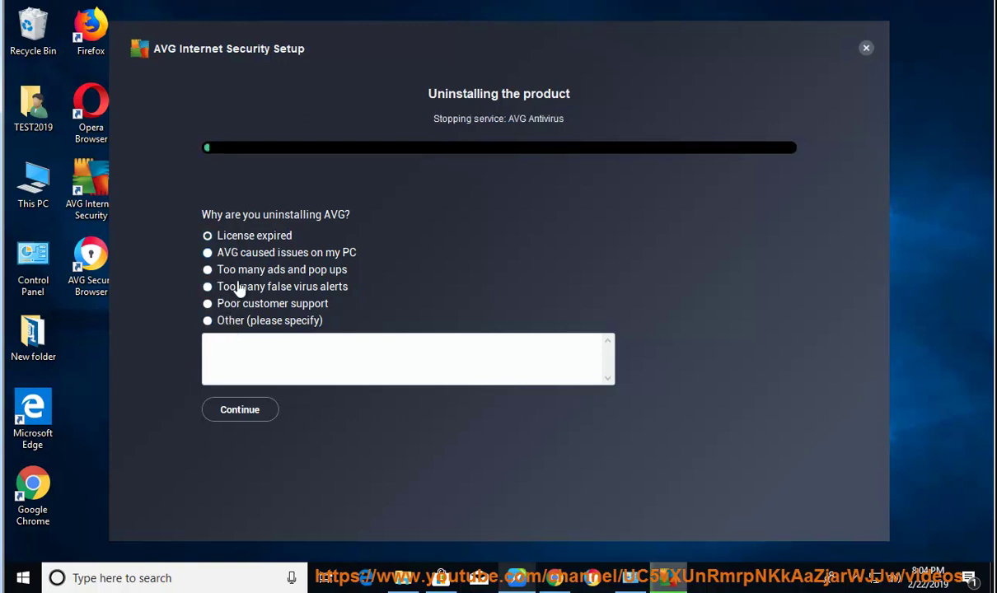
click(257, 412)
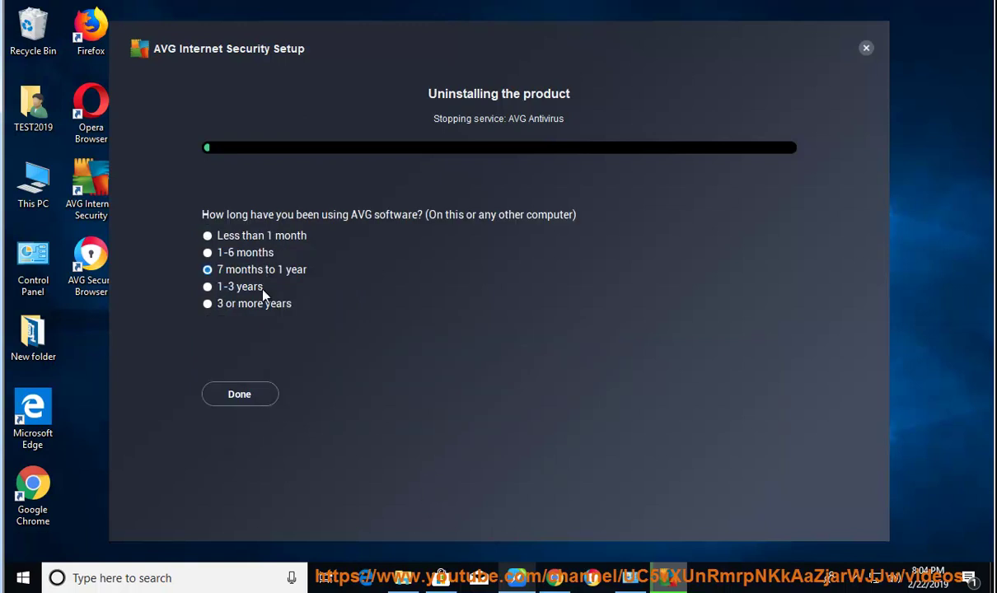
click(263, 398)
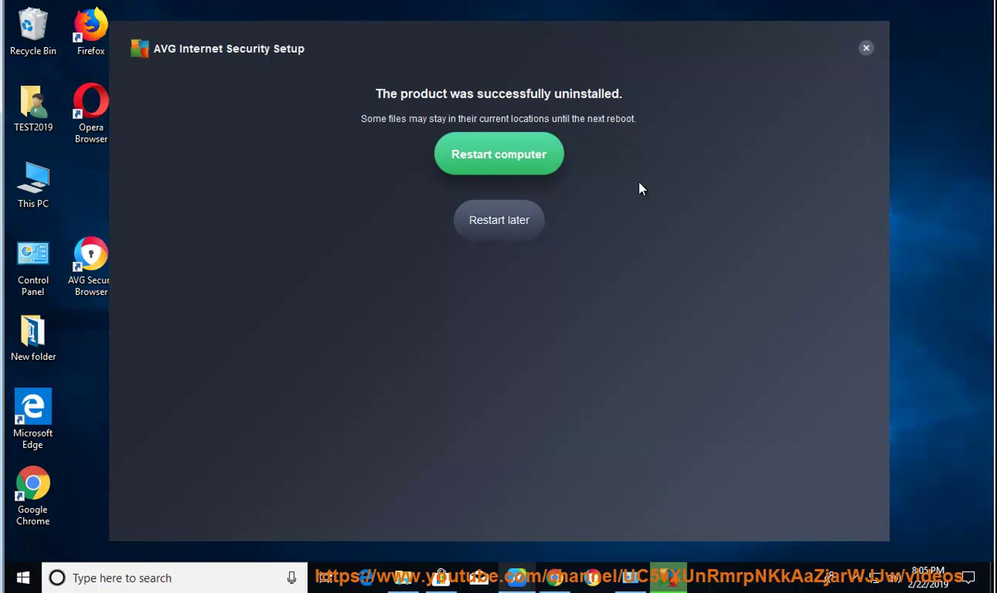
Postpone the computer restart, then refresh the installed programs list and close it.
click(536, 235)
right_click(541, 458)
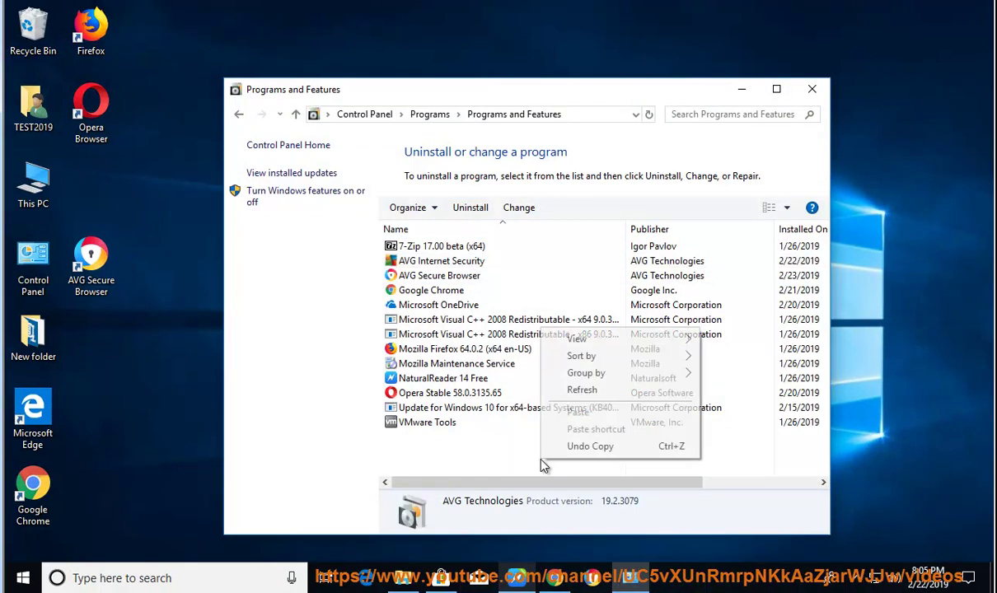
click(583, 390)
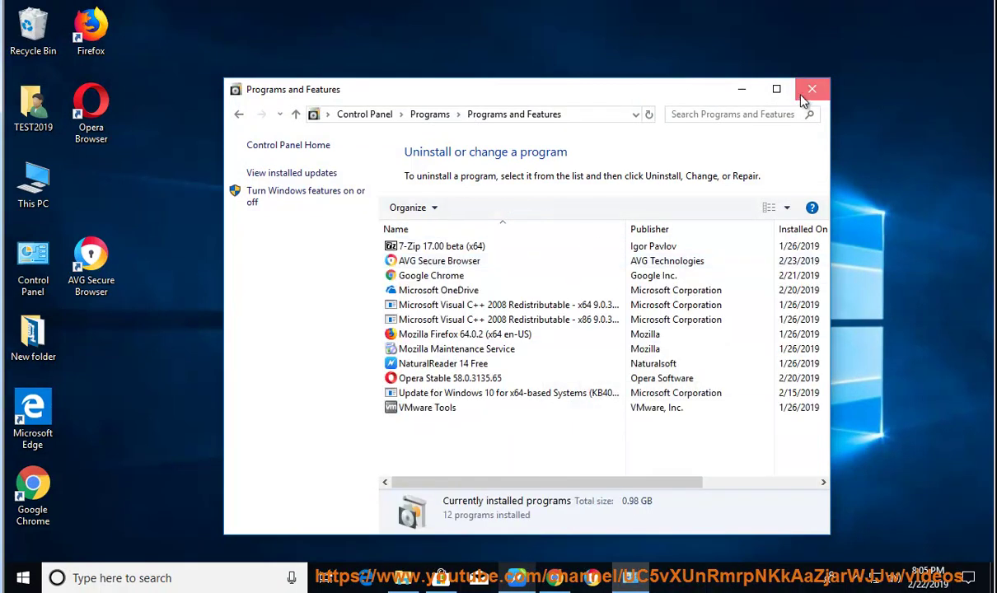
click(812, 89)
click(23, 578)
click(24, 544)
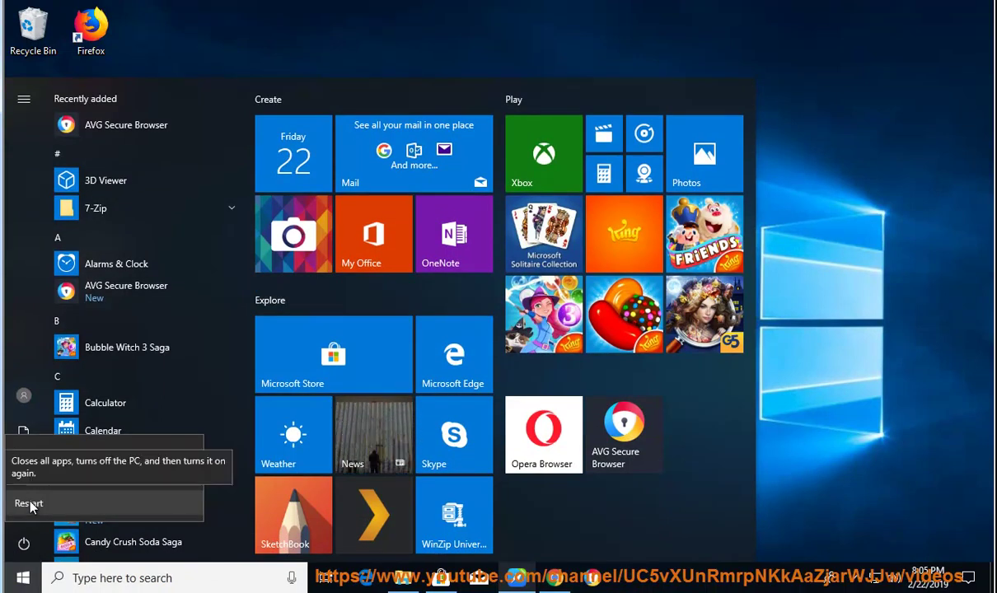
key(Escape)
Refresh the desktop and copy the word "AVG" from the AVG Secure Browser shortcut's name.
right_click(360, 324)
click(369, 367)
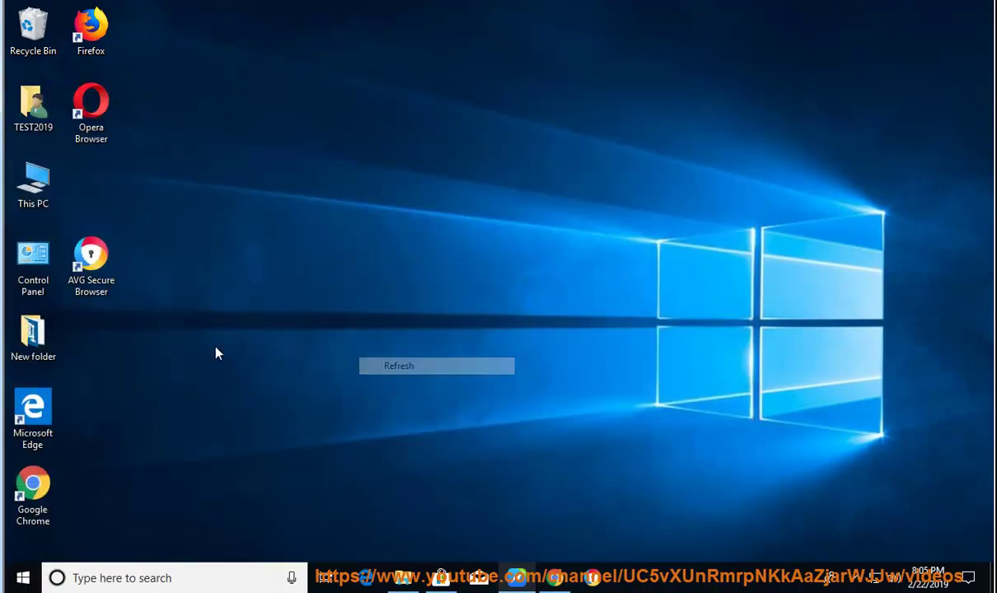
click(91, 264)
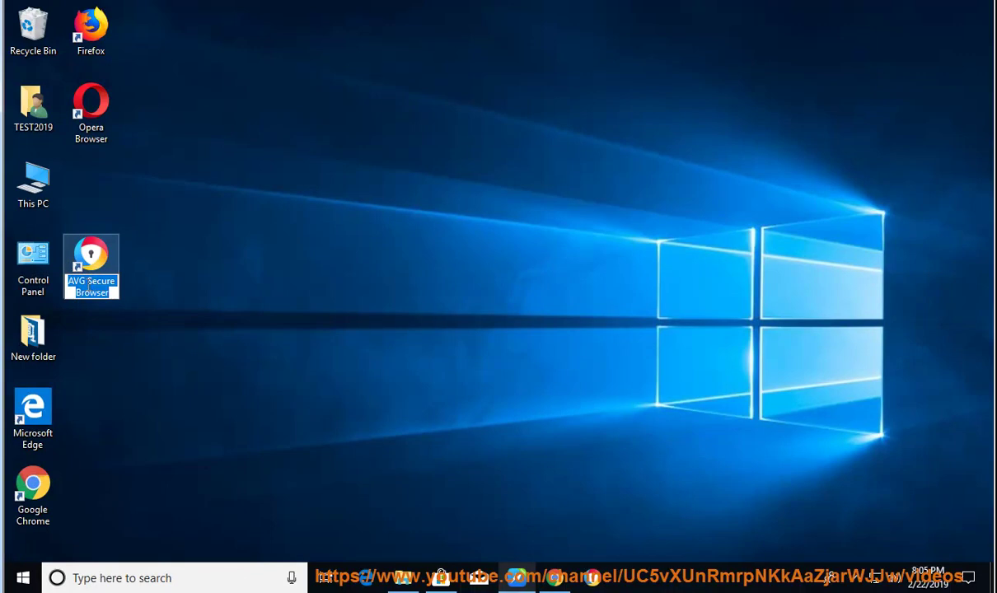
drag(88, 283, 68, 283)
right_click(76, 284)
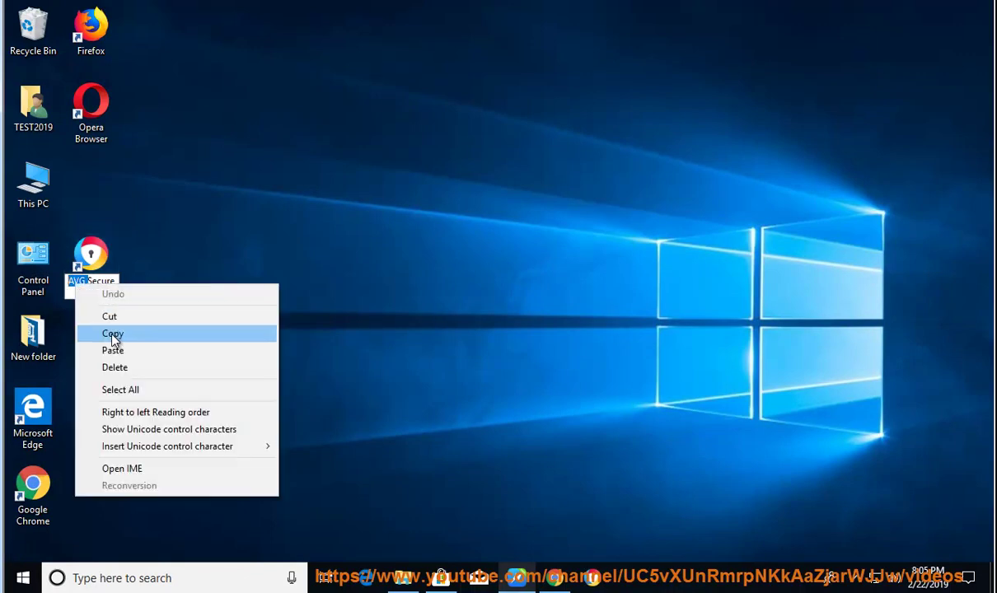
click(114, 334)
Launch the AVG Secure Browser uninstaller from the Control Panel's installed programs and allow it to make changes to the device.
double_click(33, 260)
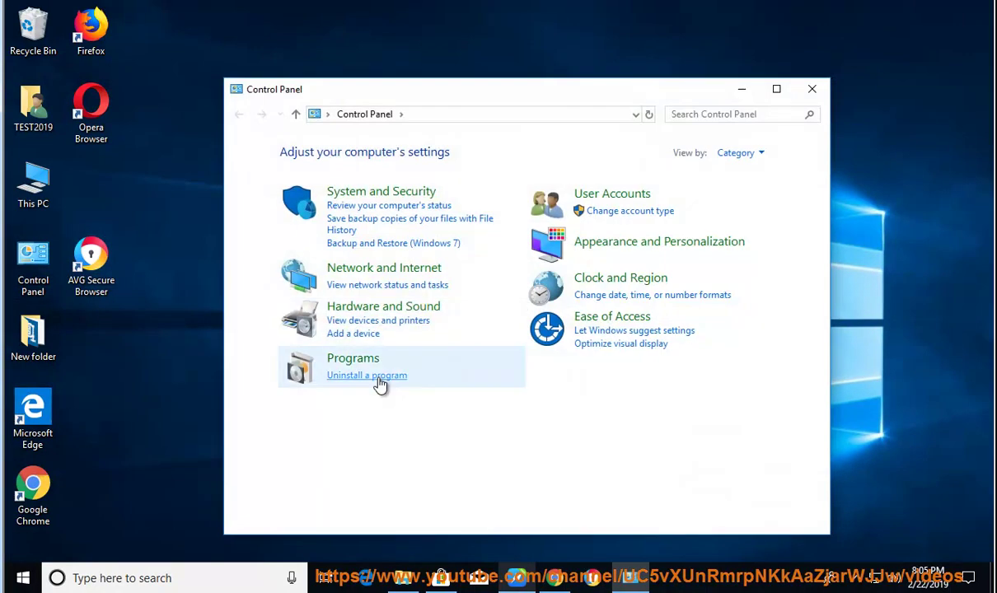
click(377, 381)
click(436, 261)
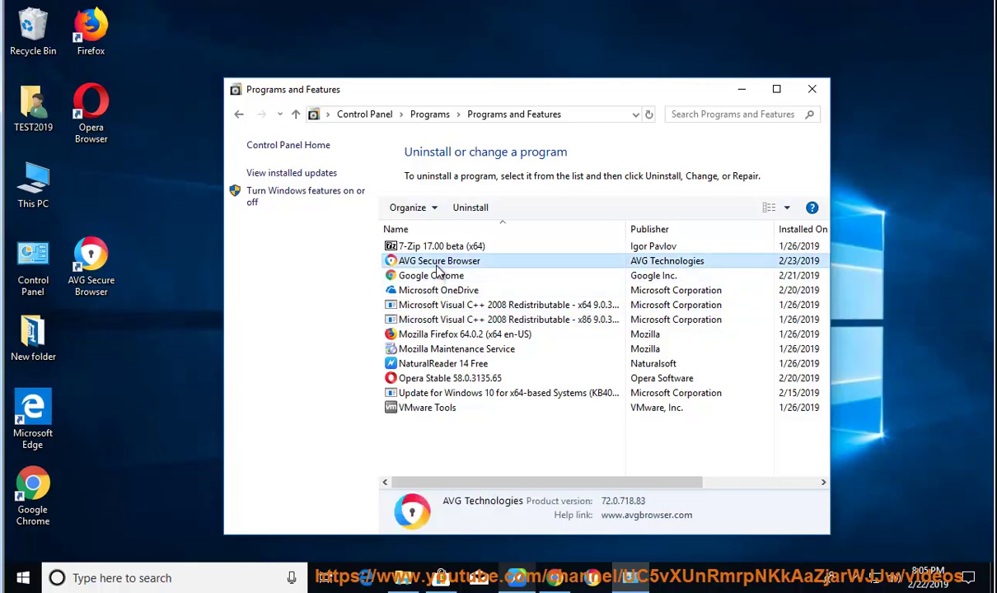
click(471, 207)
click(389, 355)
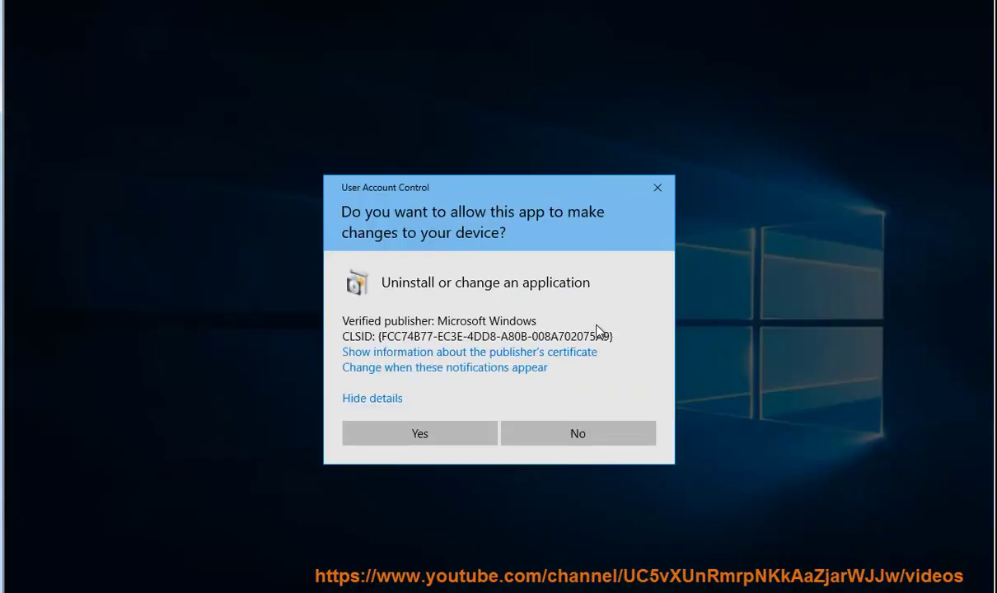
click(451, 434)
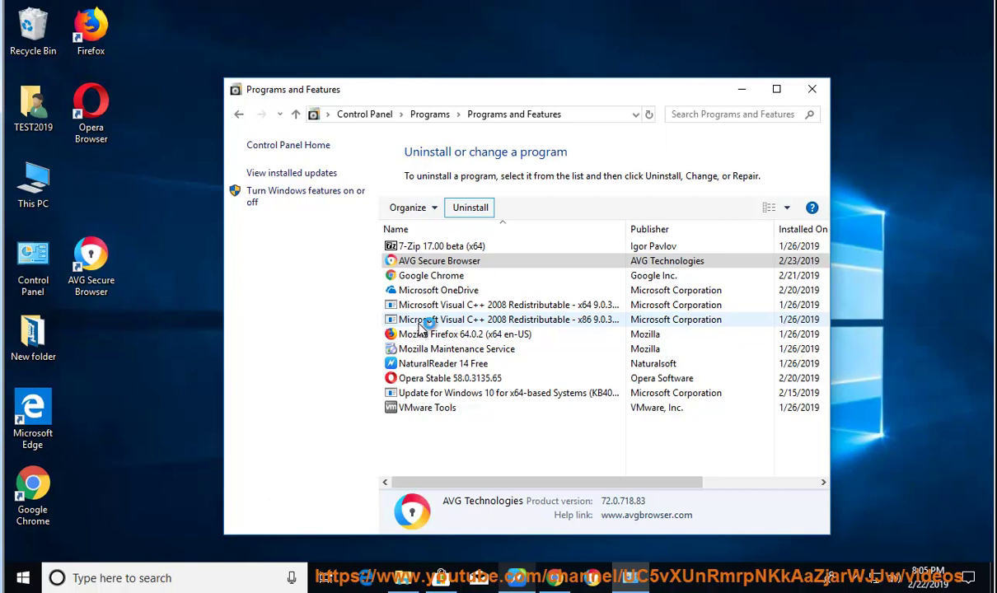
Uninstall AVG Secure Browser along with its browsing data, then close the setup without giving feedback.
click(742, 88)
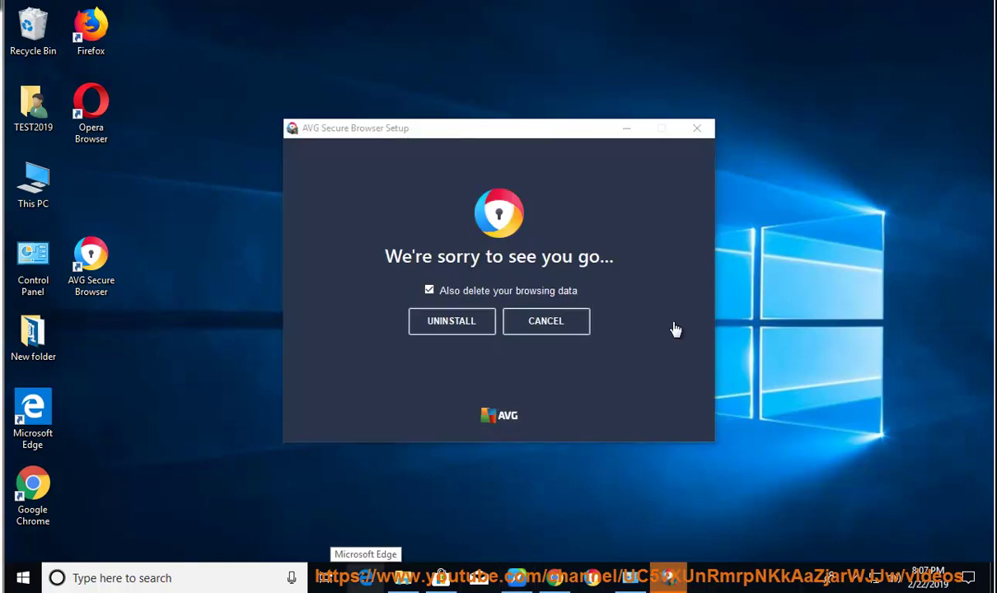
click(503, 294)
click(503, 293)
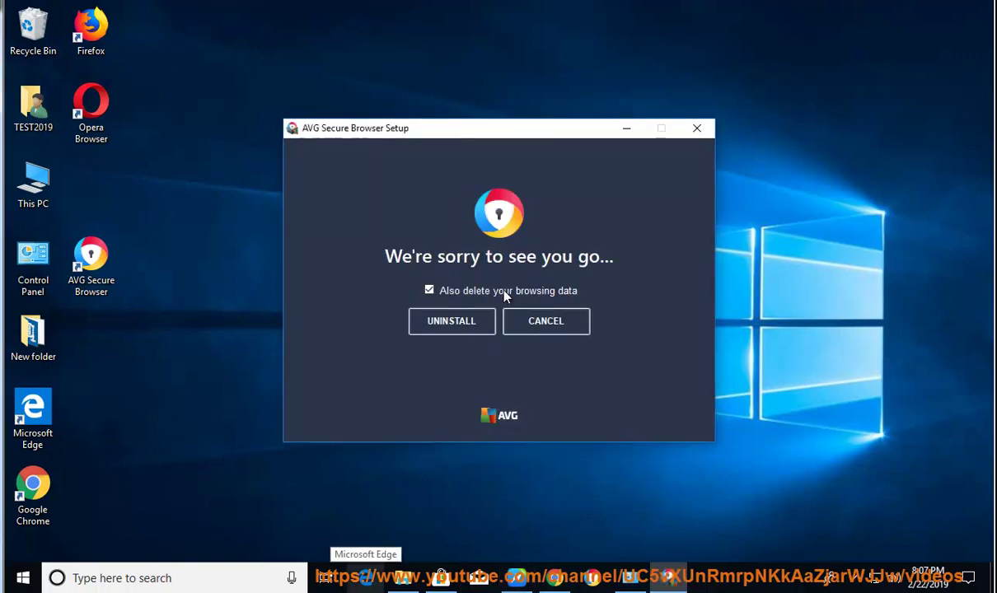
click(456, 330)
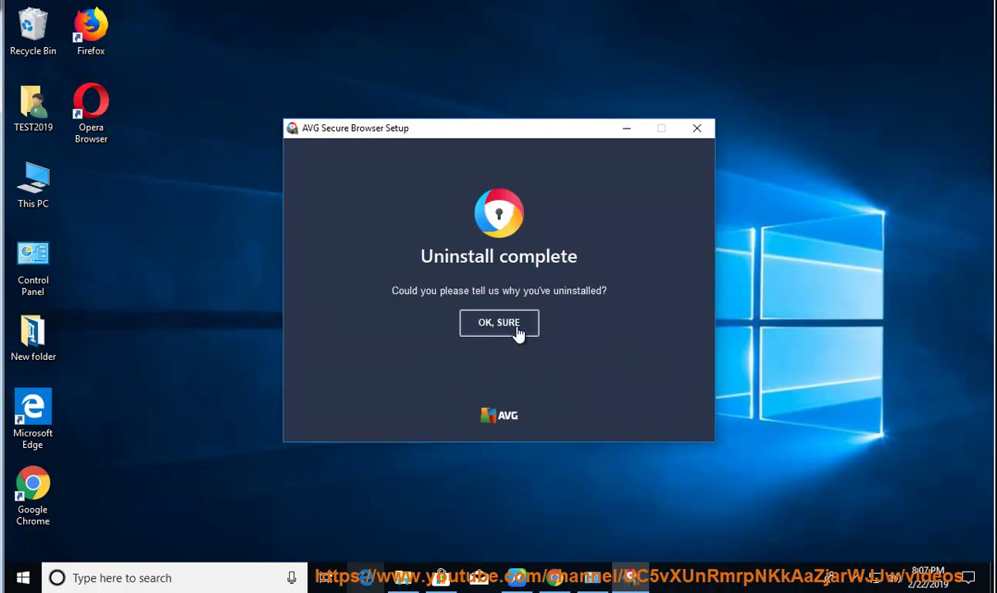
click(698, 131)
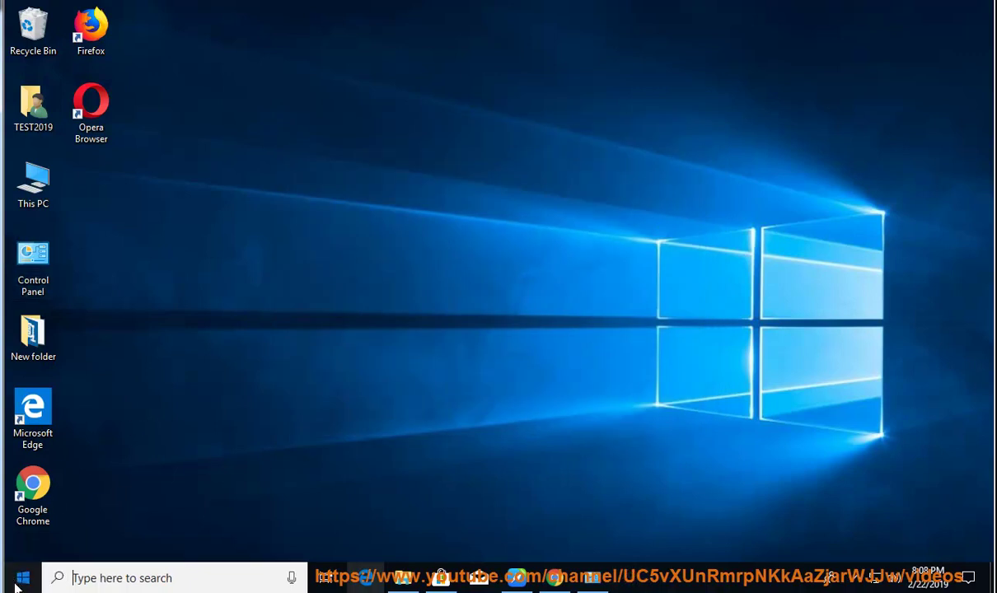
click(22, 577)
click(23, 544)
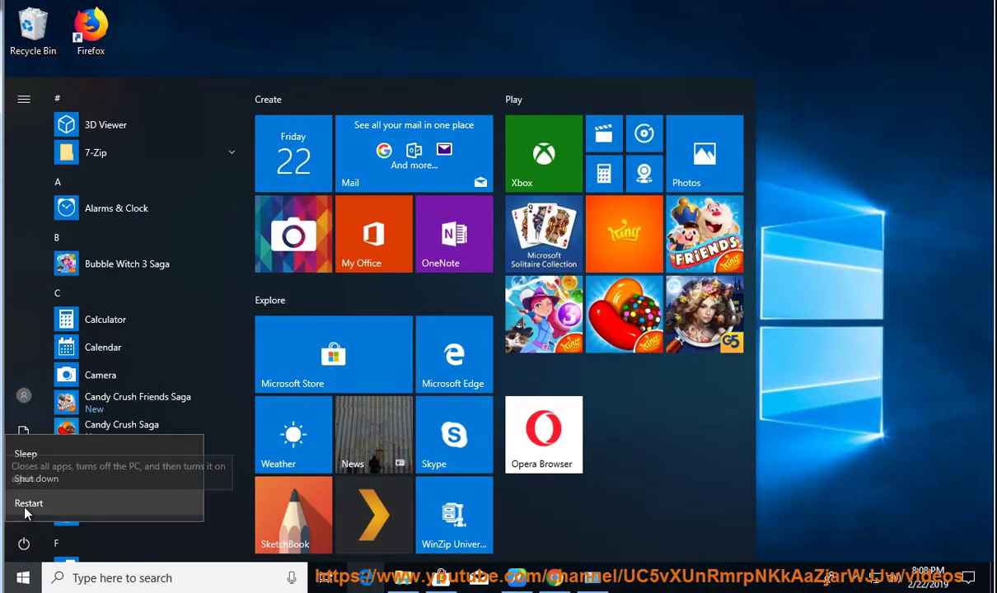
key(Escape)
key(Escape)
Refresh the desktop and check the refreshed installed programs list, then close the list.
right_click(337, 282)
click(365, 326)
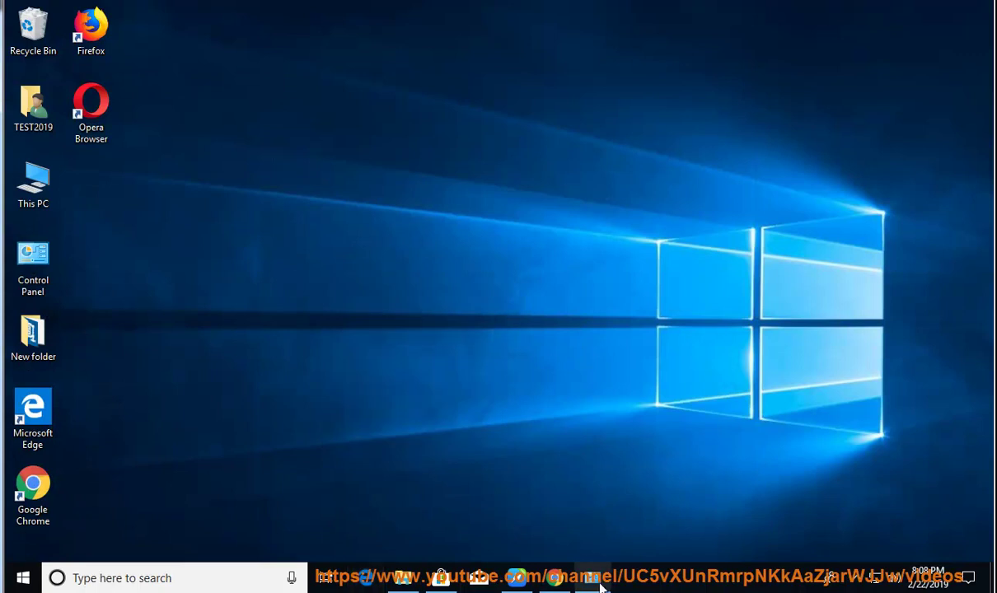
right_click(483, 455)
click(524, 385)
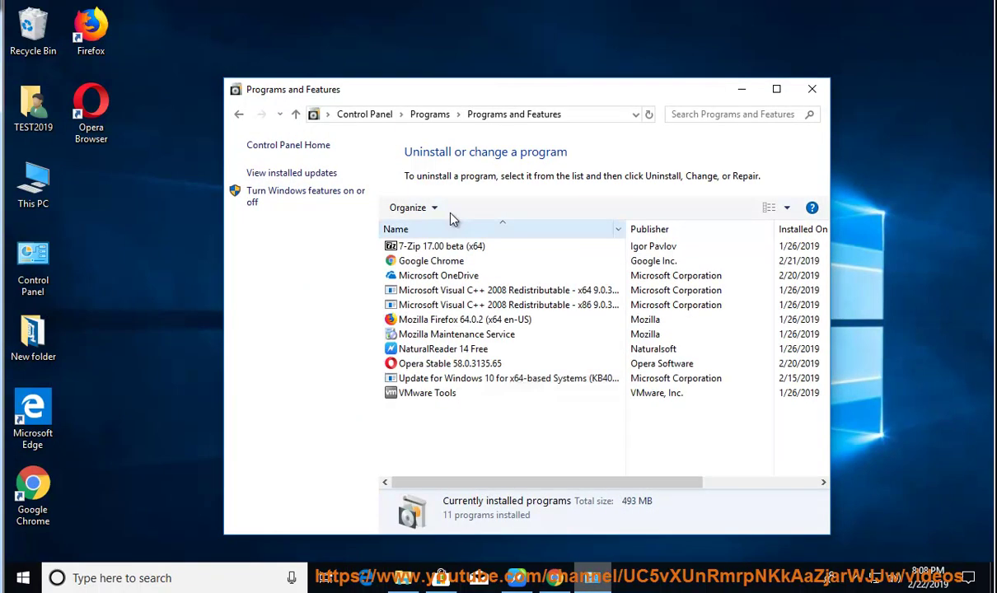
click(742, 88)
Show hidden items in This PC and search the whole computer for "AVG" using the copied text.
double_click(32, 181)
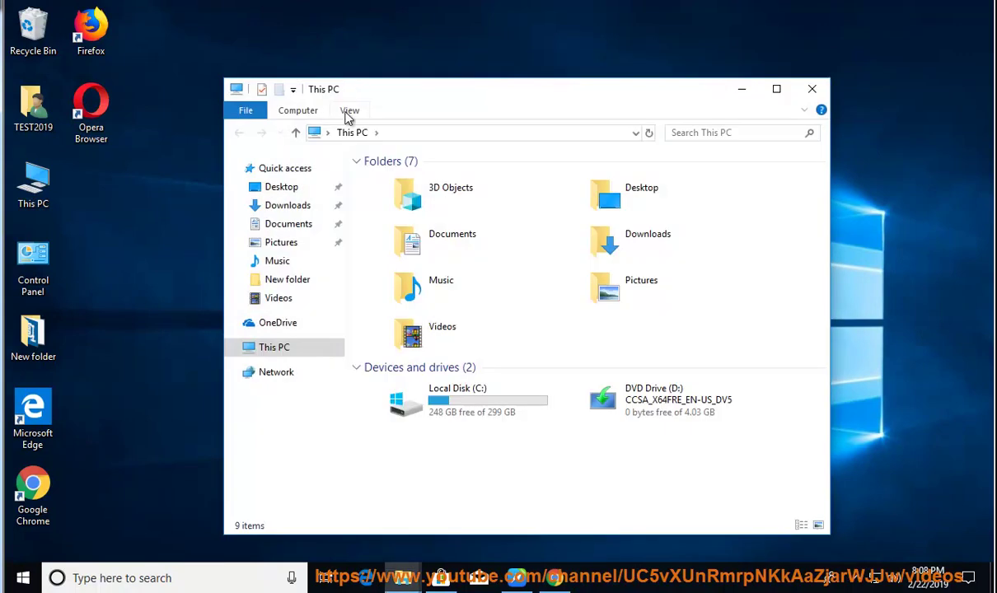
click(349, 111)
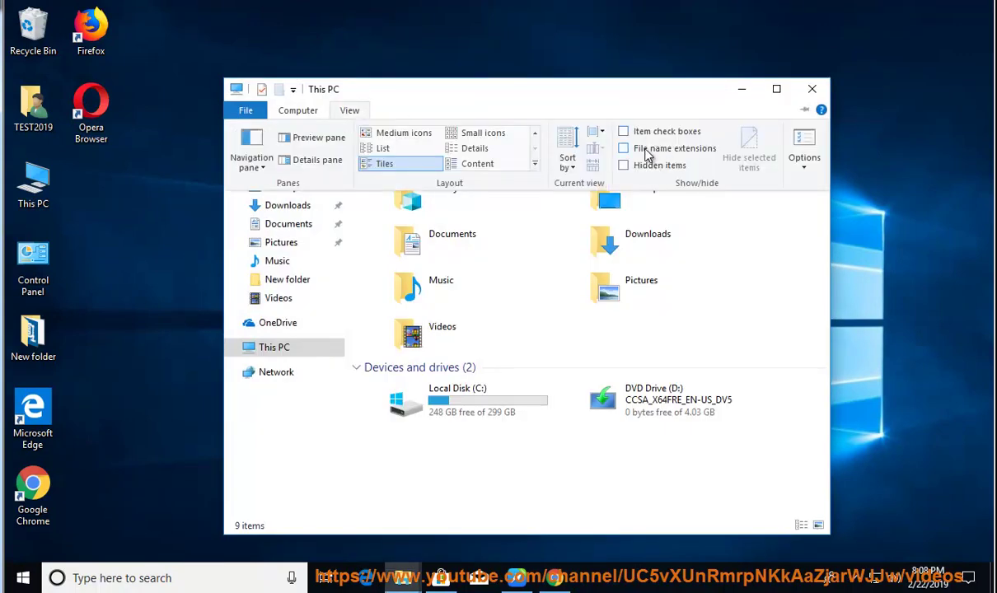
click(645, 167)
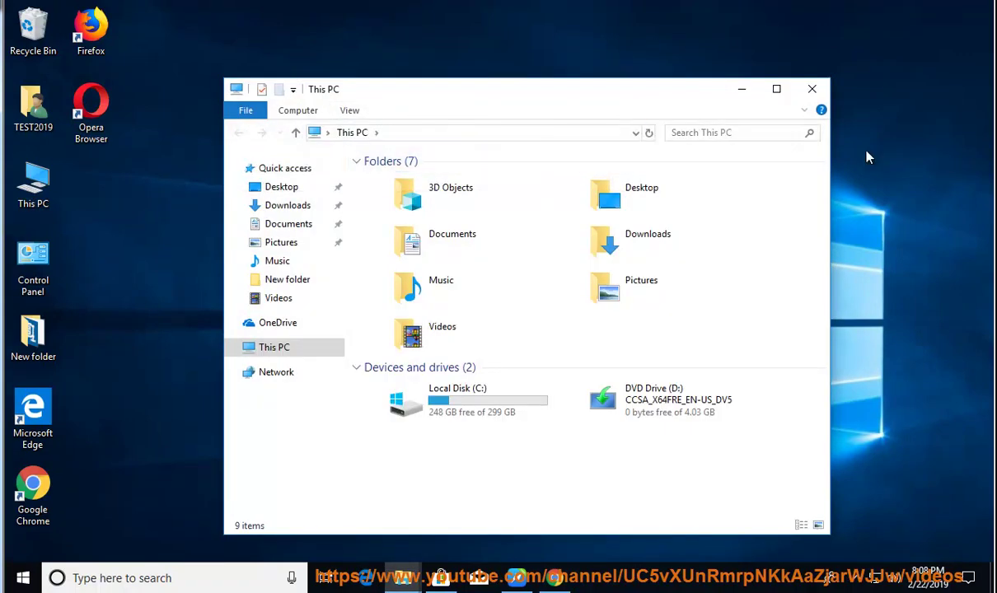
right_click(674, 133)
click(756, 171)
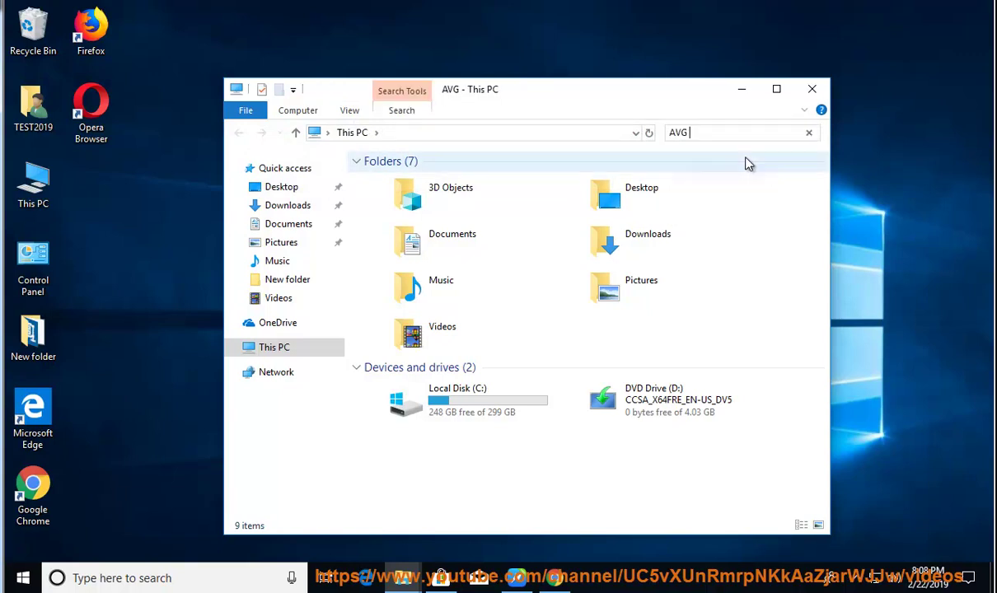
Launch the Registry Editor by running "REGEDIT" and allow it to make changes to the device.
key(super+r)
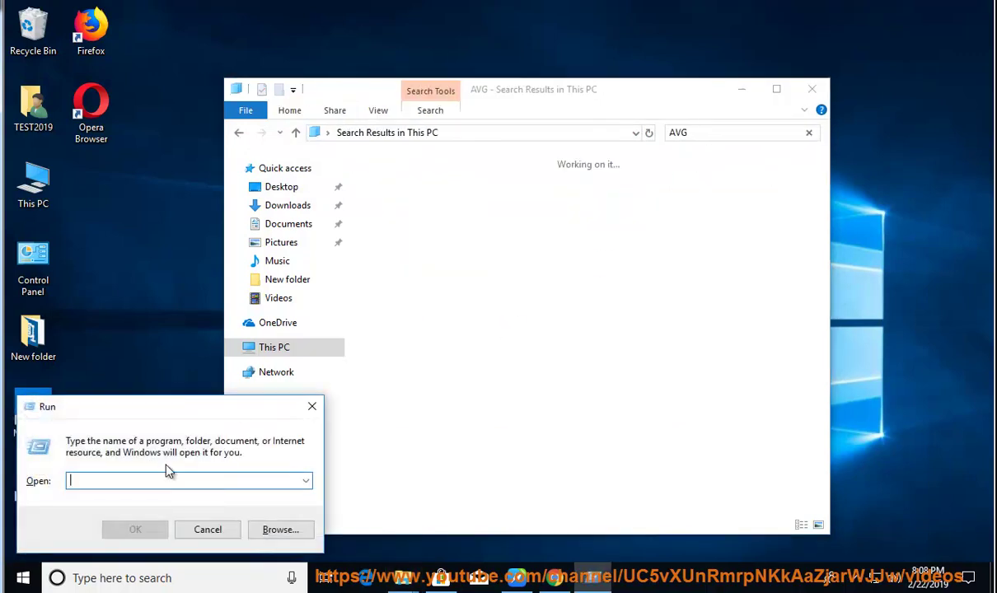
text(reg)
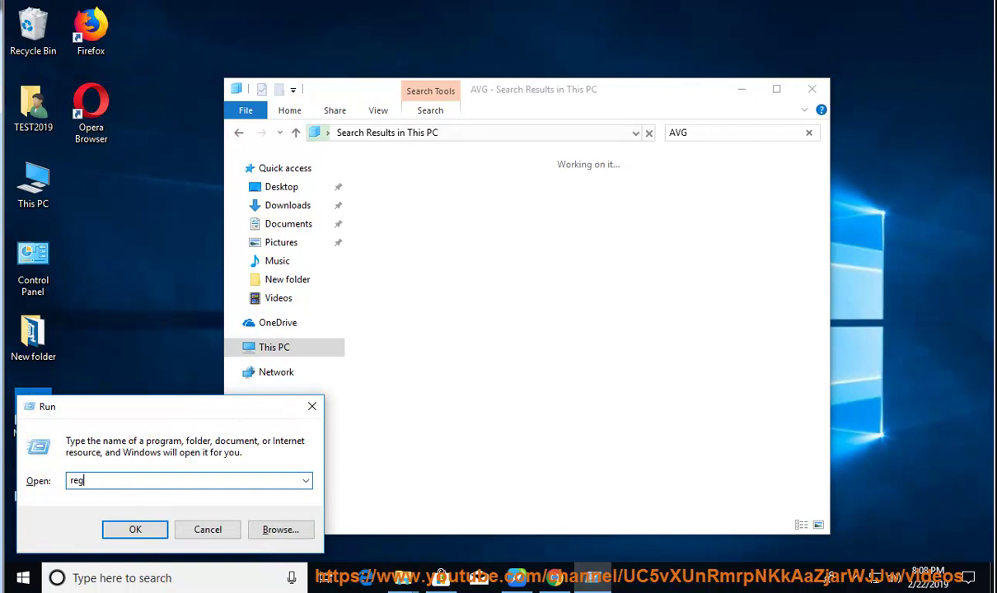
key(BackSpace)
key(BackSpace)
key(BackSpace)
text(R)
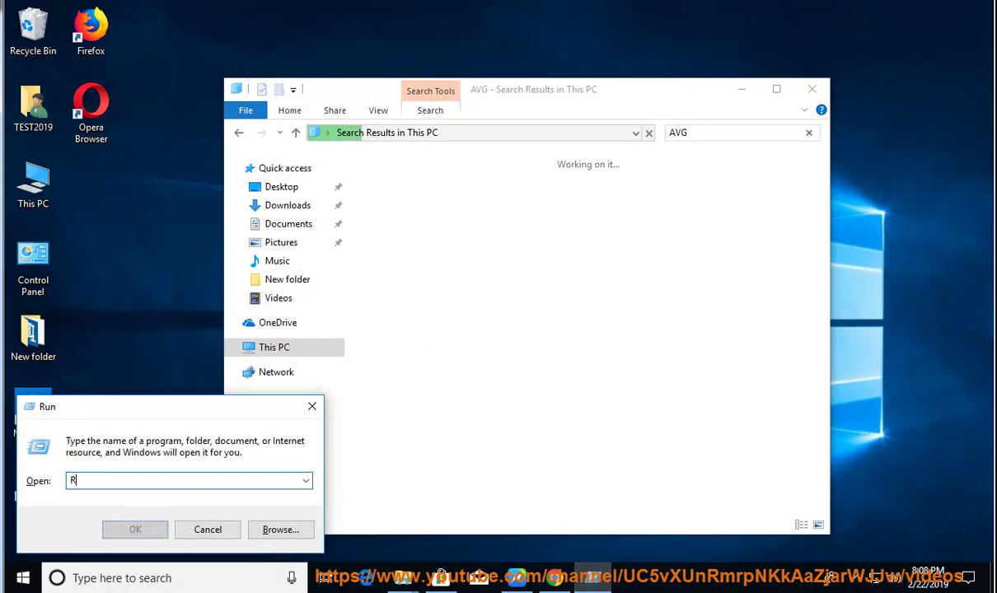
text(EGEDIT)
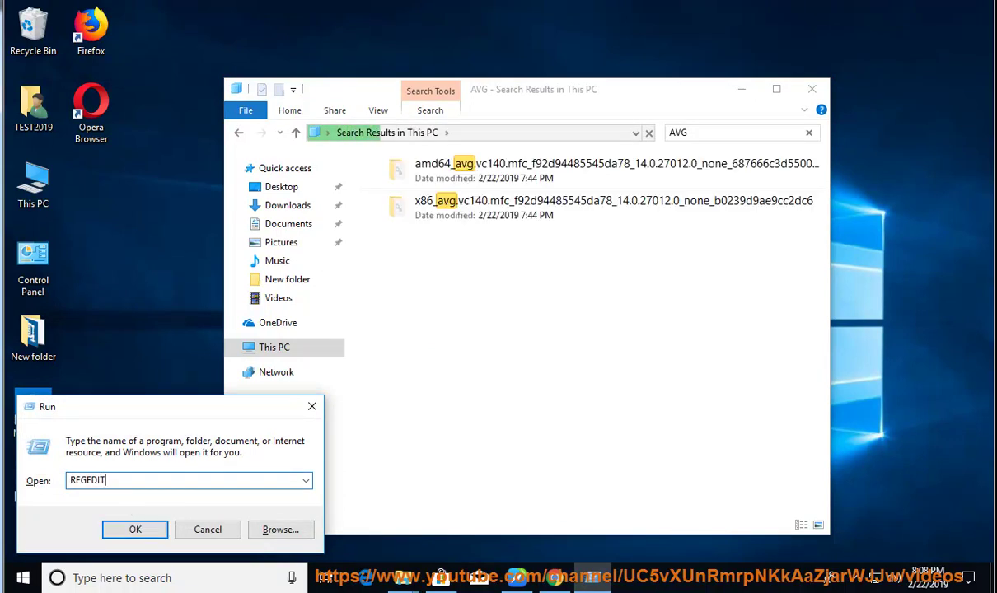
click(128, 531)
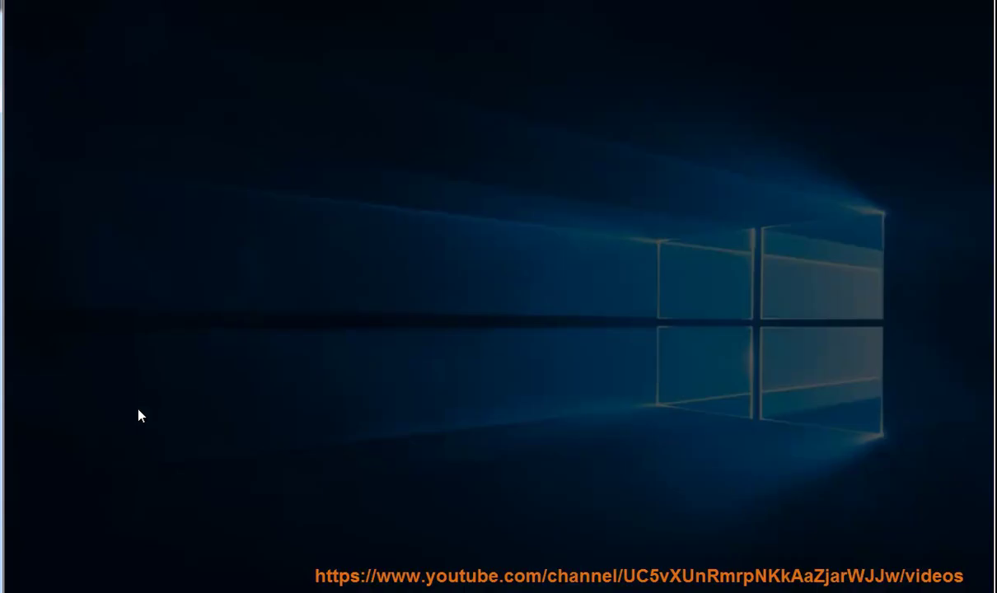
click(381, 354)
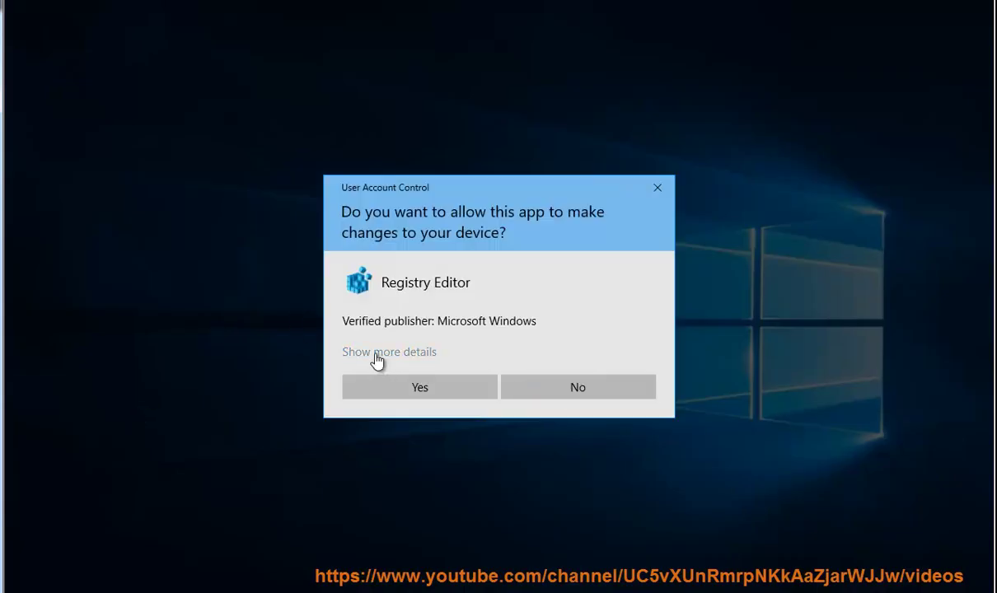
click(420, 434)
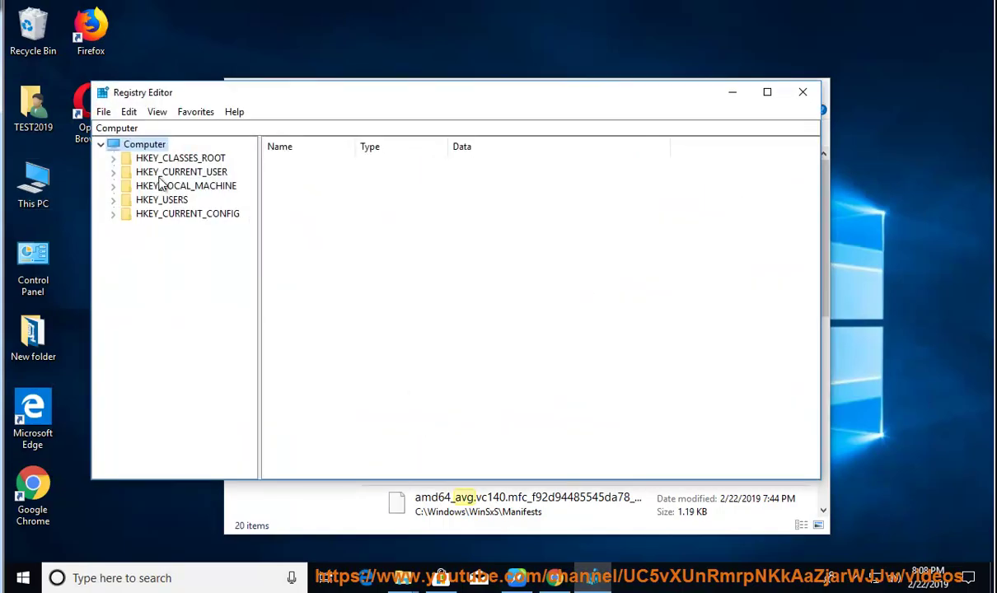
Search the registry for "AVG", then bring the file search results forward and move their window clear of the registry tree.
click(129, 112)
click(155, 236)
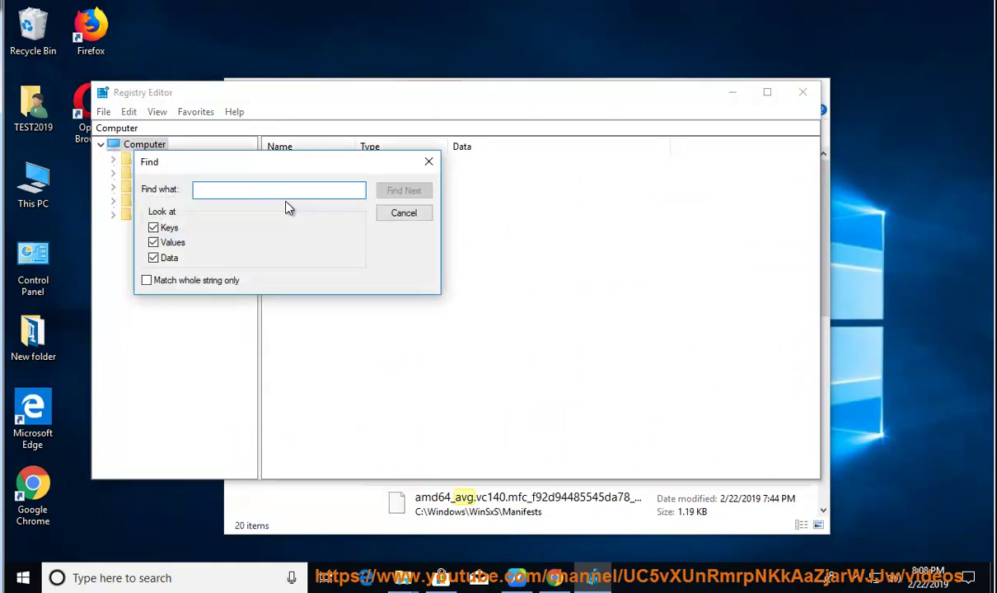
text(AVG)
click(397, 191)
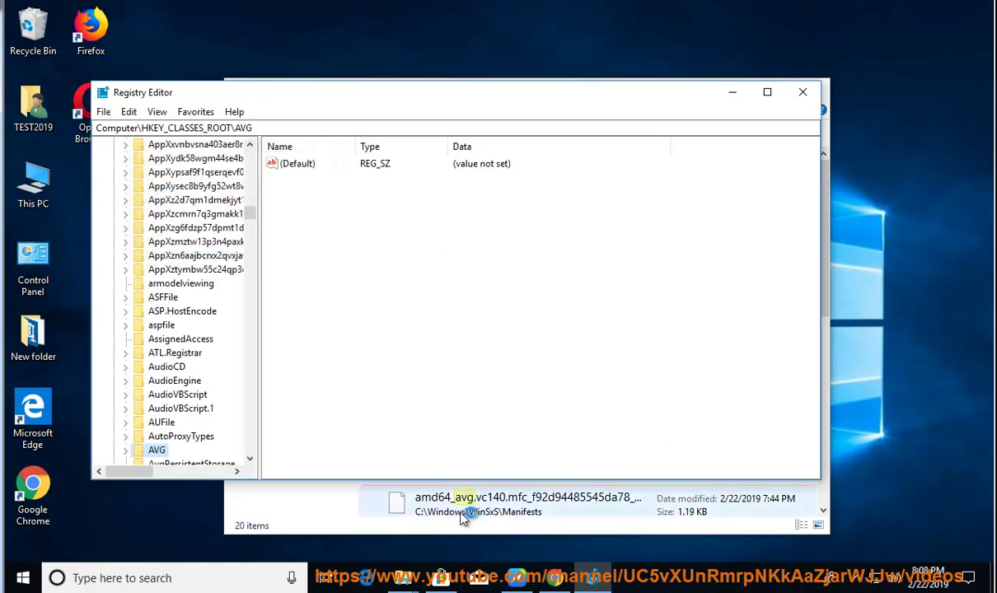
click(461, 502)
drag(599, 101, 727, 83)
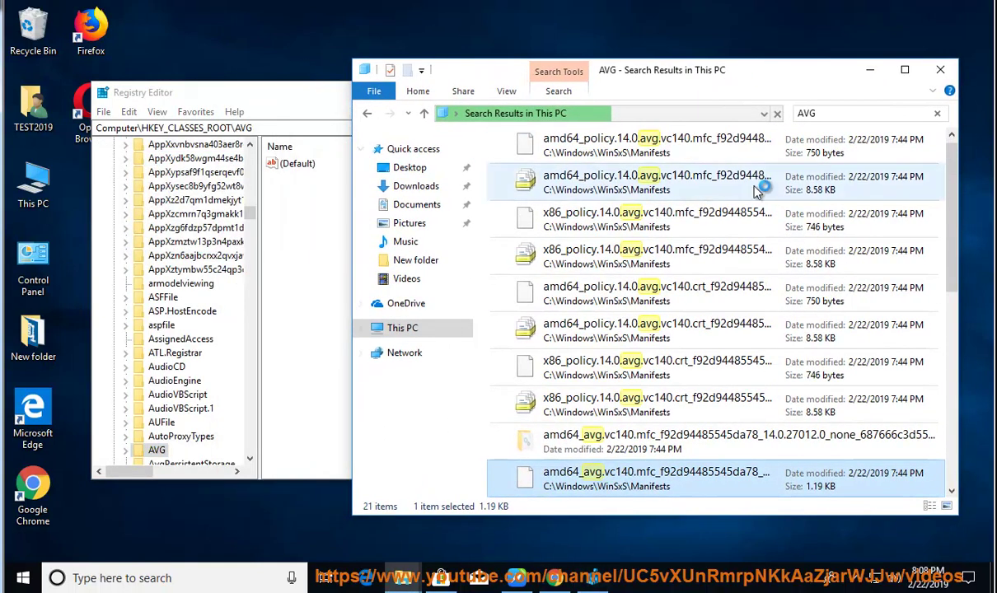